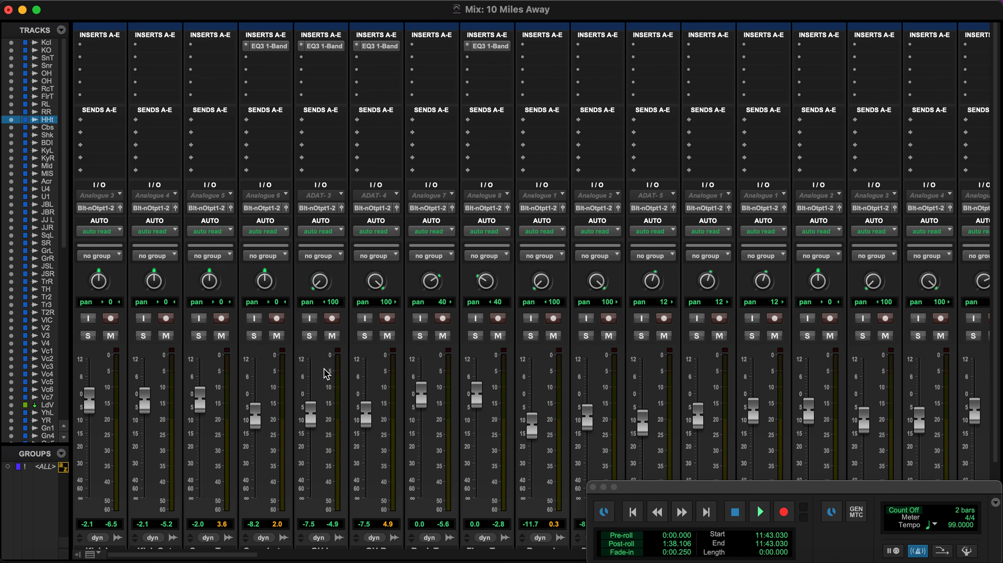
Look over the mixer's track names and comments and play back the full mix.
scroll(324, 369, "down", 3)
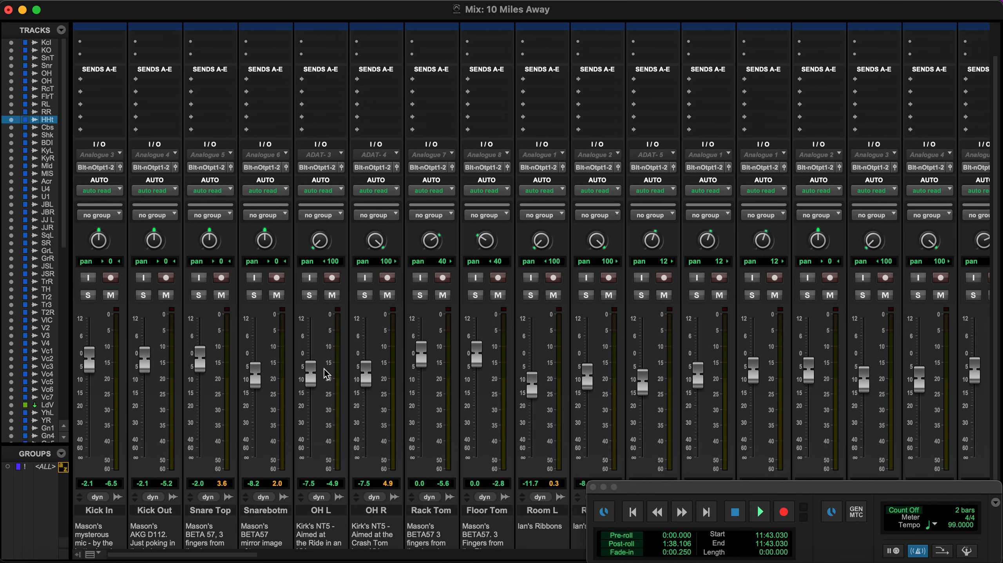
scroll(325, 373, "down", 3)
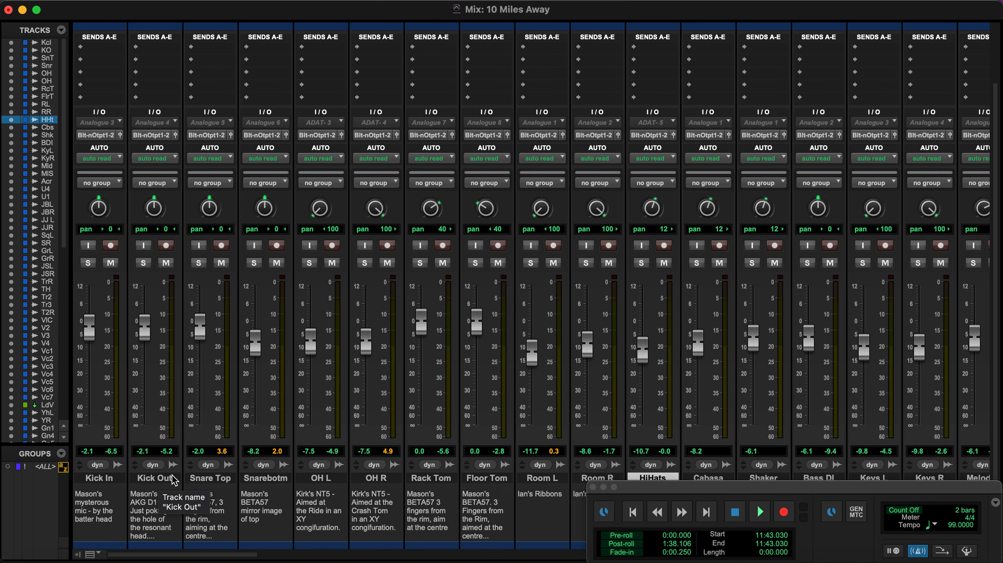
scroll(794, 440, "down", 1)
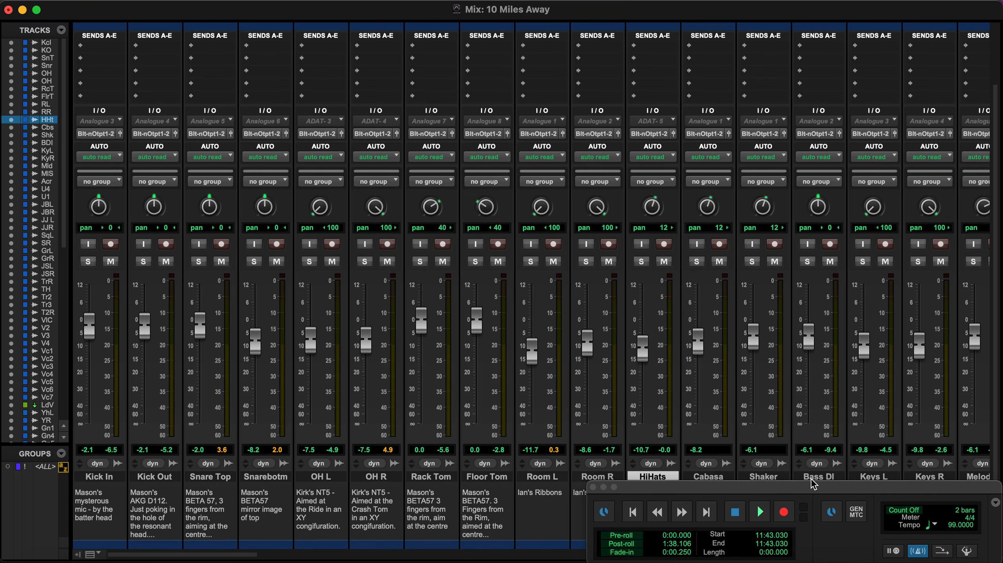
scroll(738, 360, "up", 5)
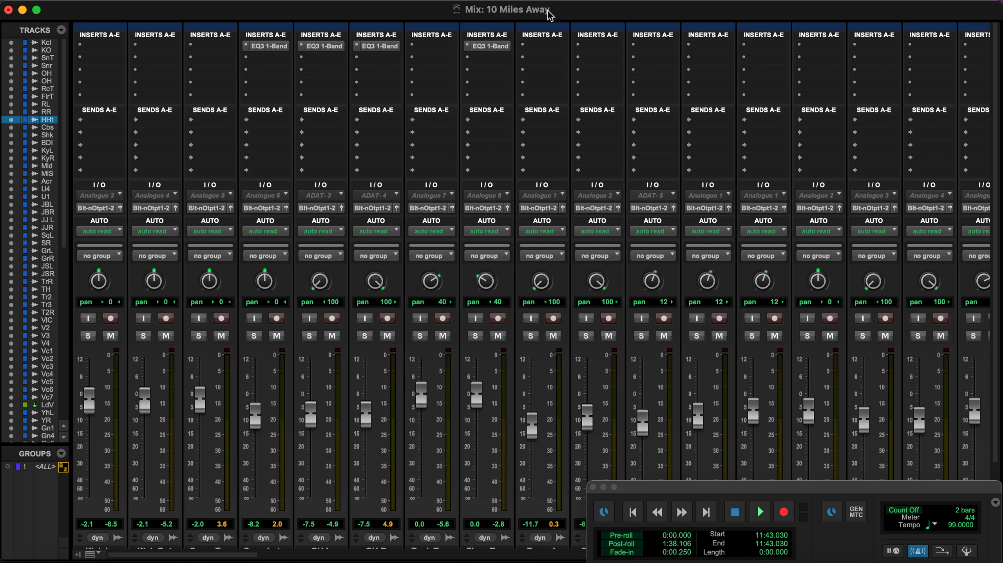
key("space")
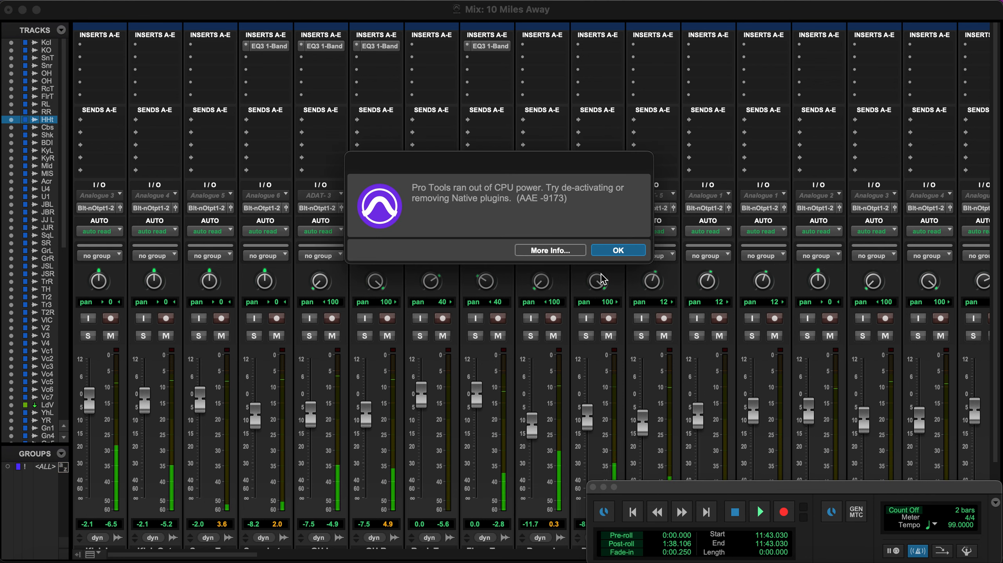
left_click(612, 252)
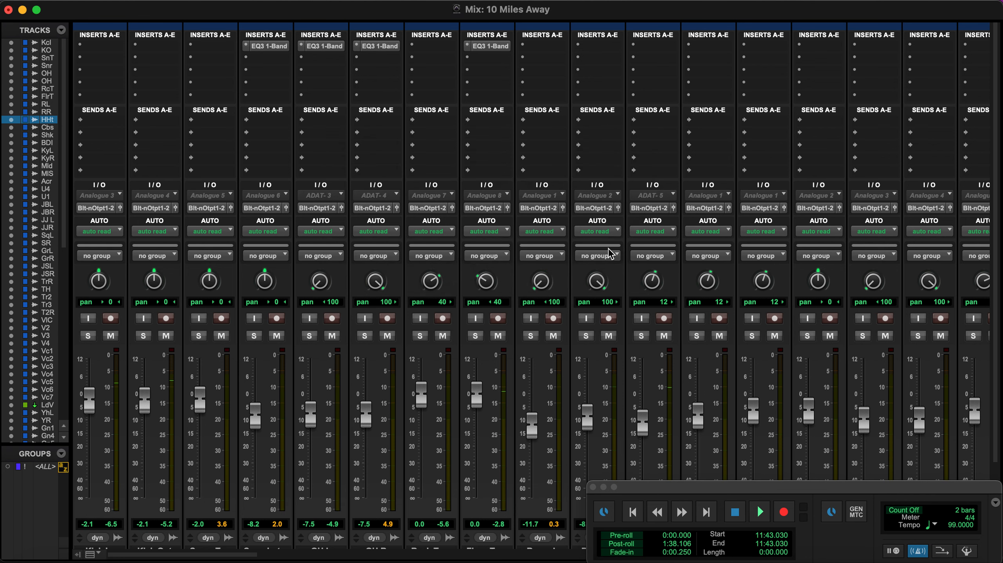
Insert FabFilter Pro-Q 4 (mono) in the first insert slot of the Kick In track.
scroll(564, 408, "down", 3)
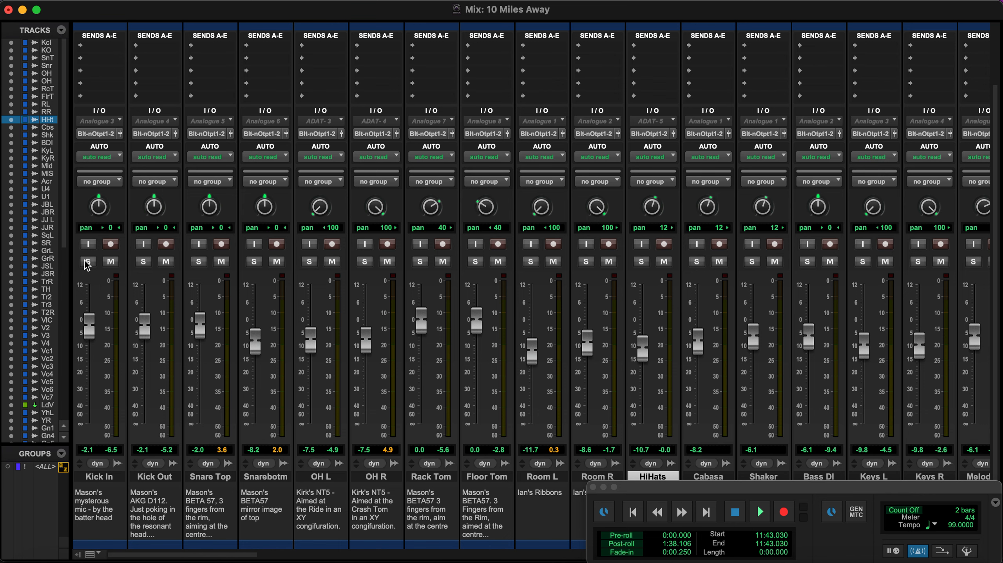
scroll(93, 264, "up", 3)
scroll(93, 264, "down", 3)
left_click(103, 477)
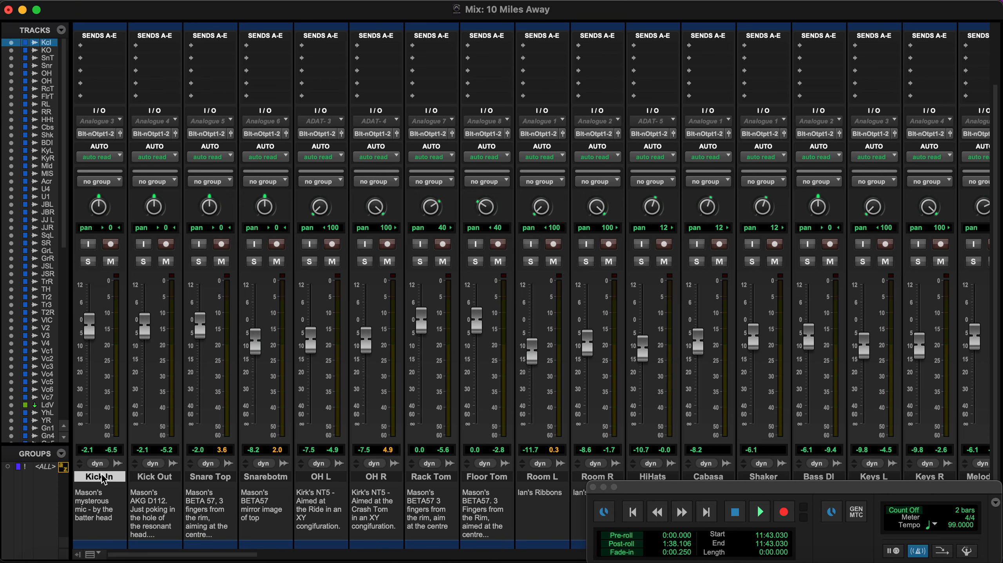
scroll(97, 367, "up", 3)
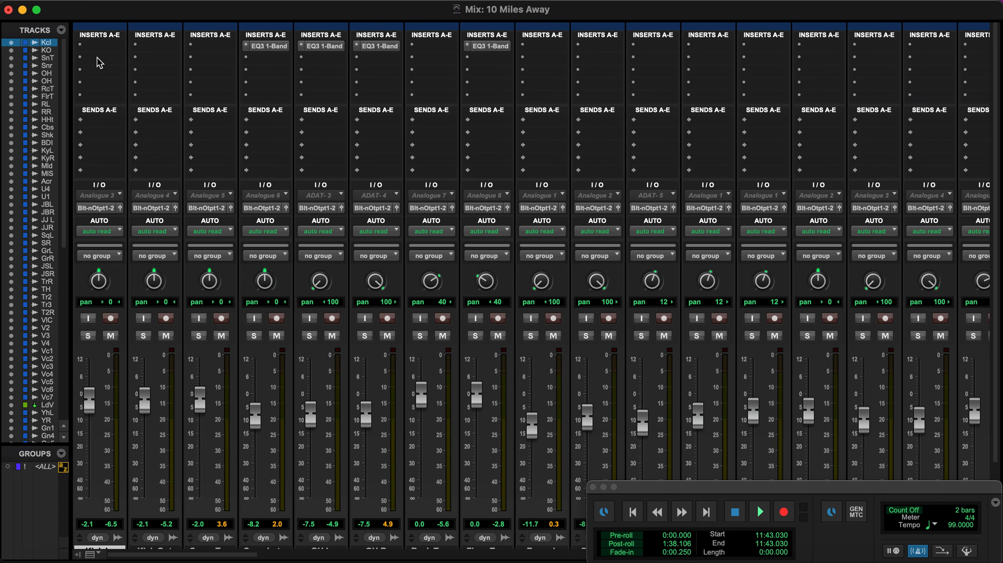
left_click(102, 49)
mouse_move(173, 47)
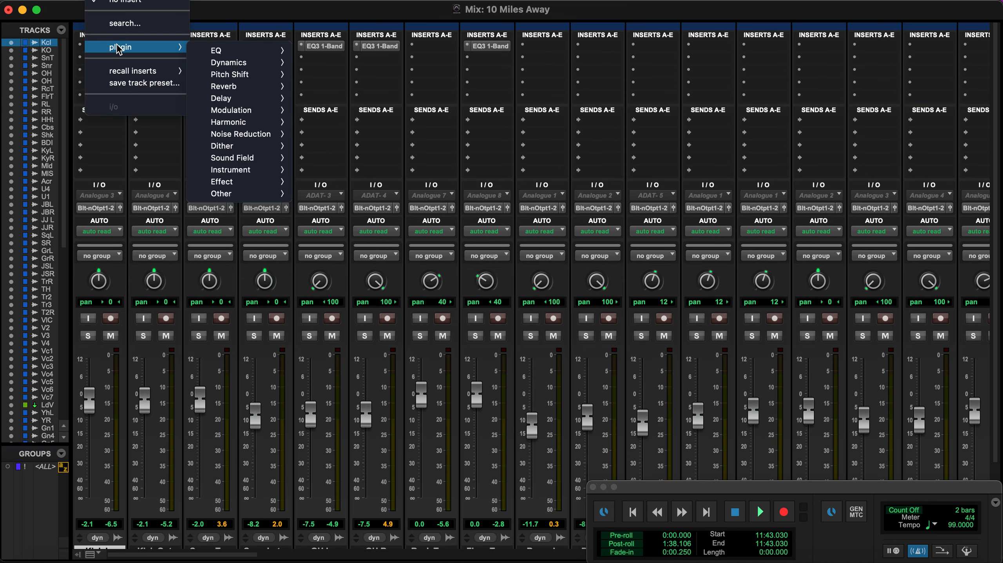
mouse_move(229, 48)
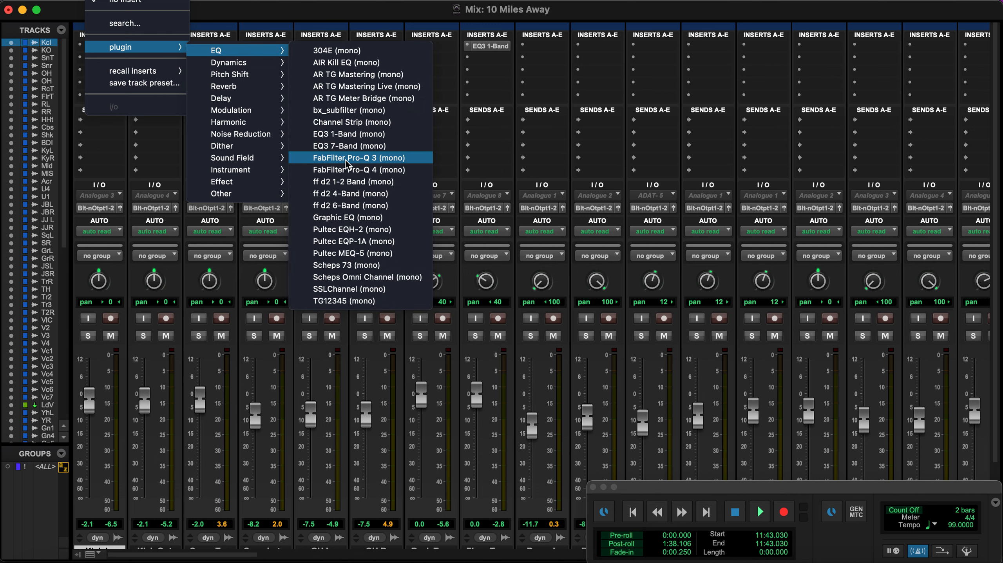
left_click(351, 170)
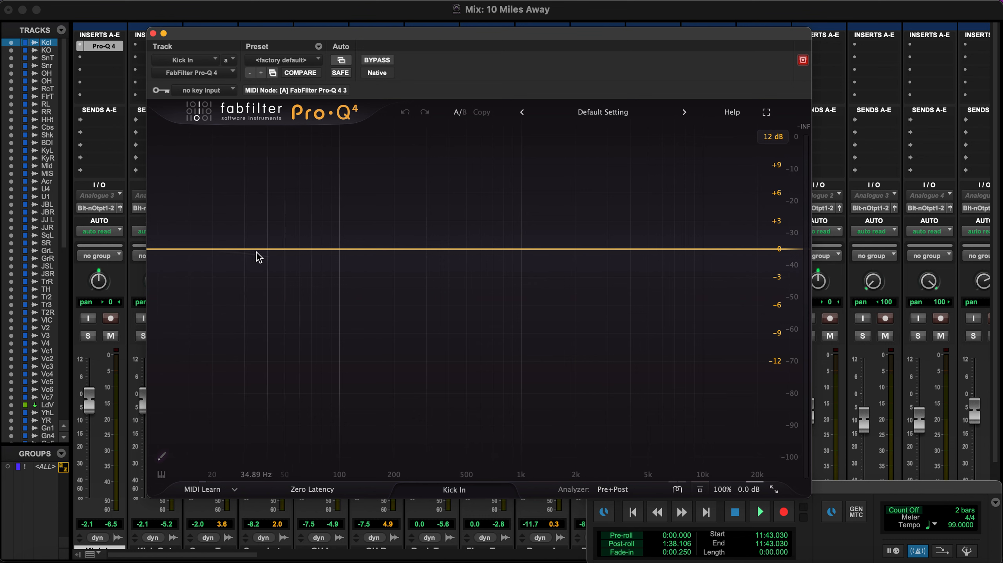
Add a bell band at about 71 Hz on the Kick In EQ with Q 40 and about 6 dB of gain.
left_click(313, 249)
left_click(312, 245)
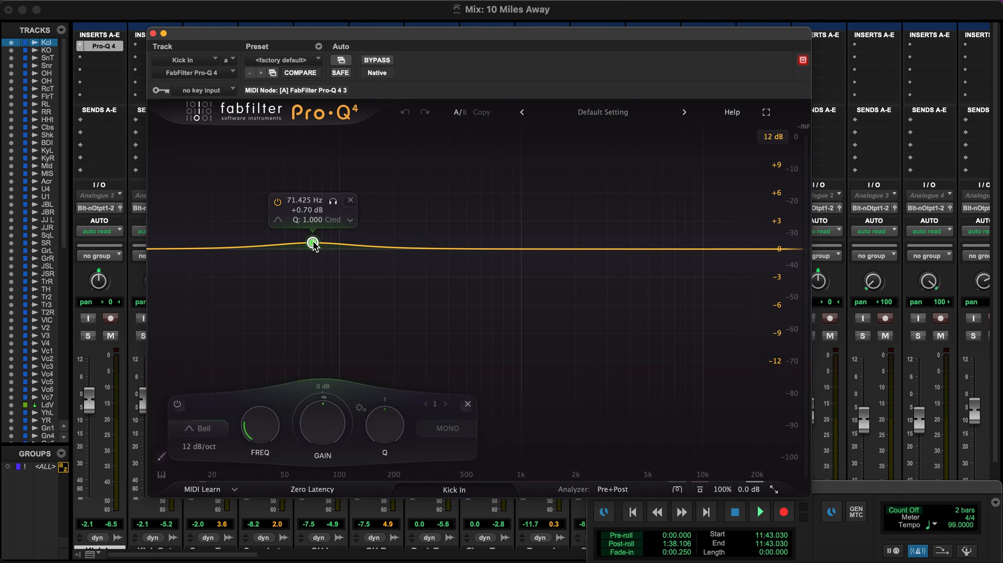
left_click_drag(382, 377, 374, 213)
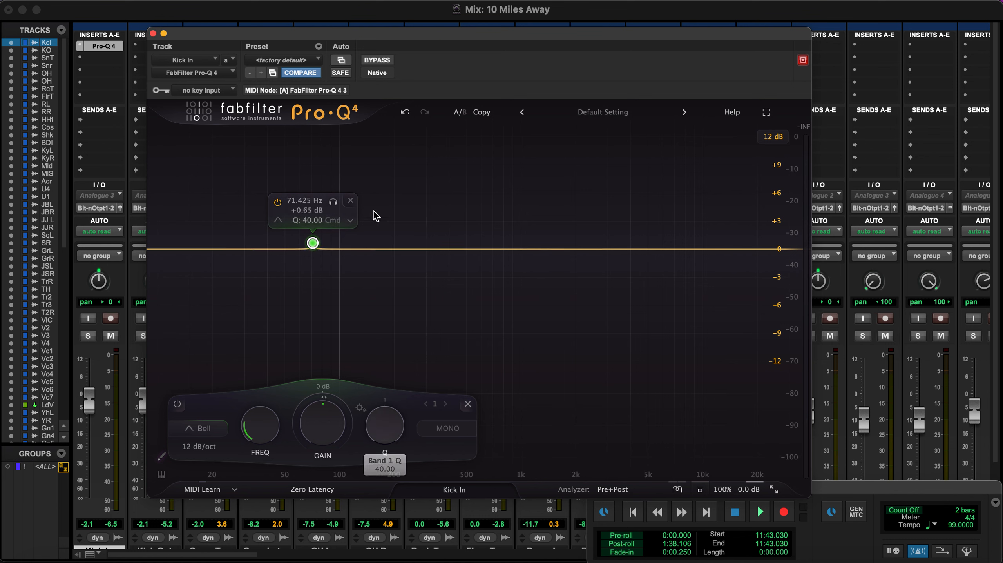
left_click_drag(320, 430, 320, 399)
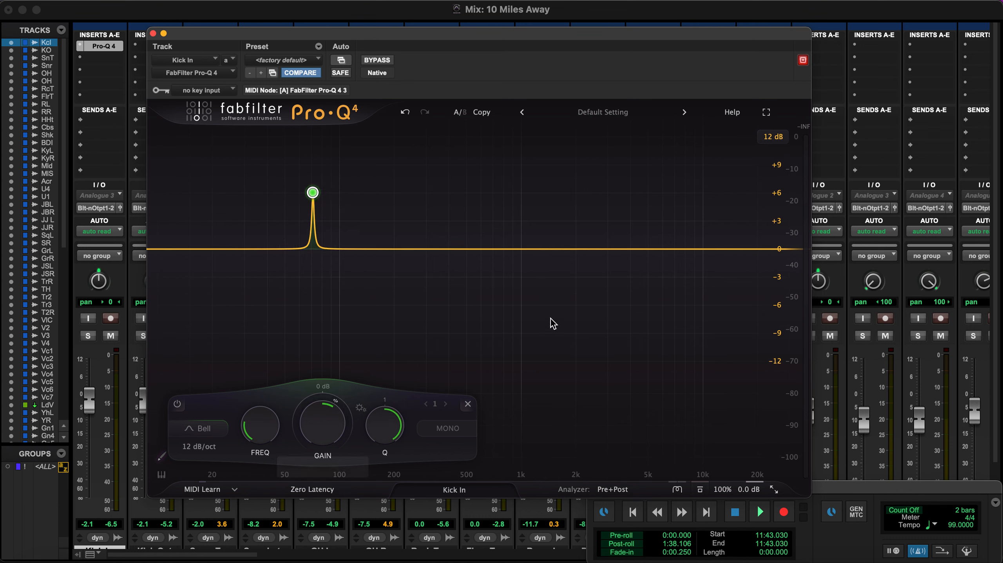
Solo Kick In and, during playback, boost the narrow band to about +30 dB and tune its frequency to 62.249 Hz.
left_click(90, 336)
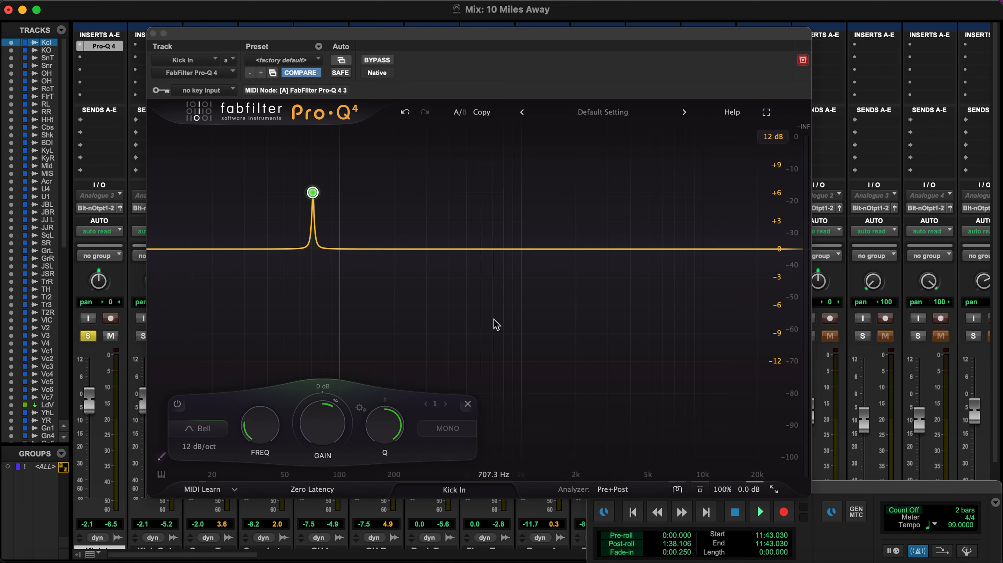
key("space")
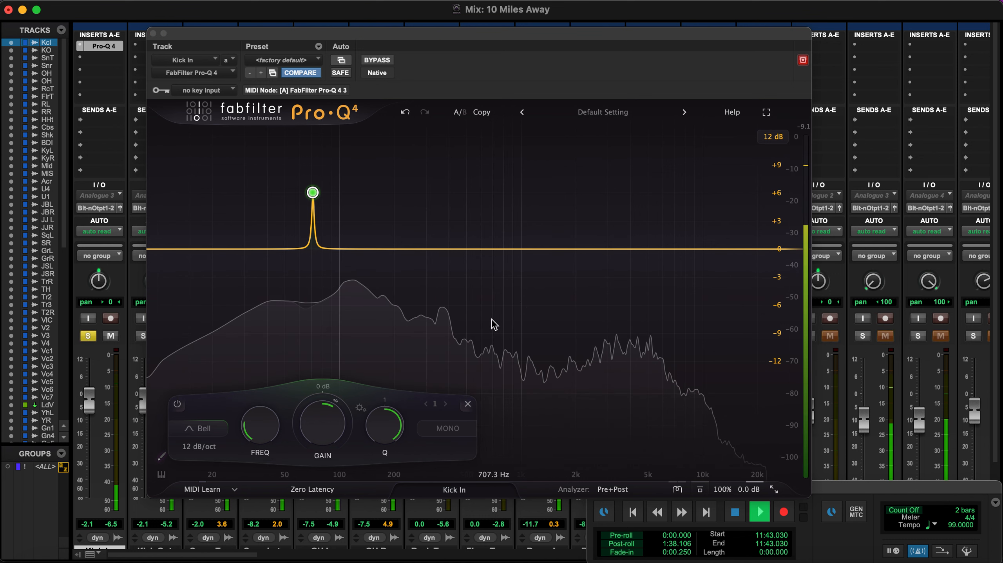
left_click_drag(333, 419, 333, 264)
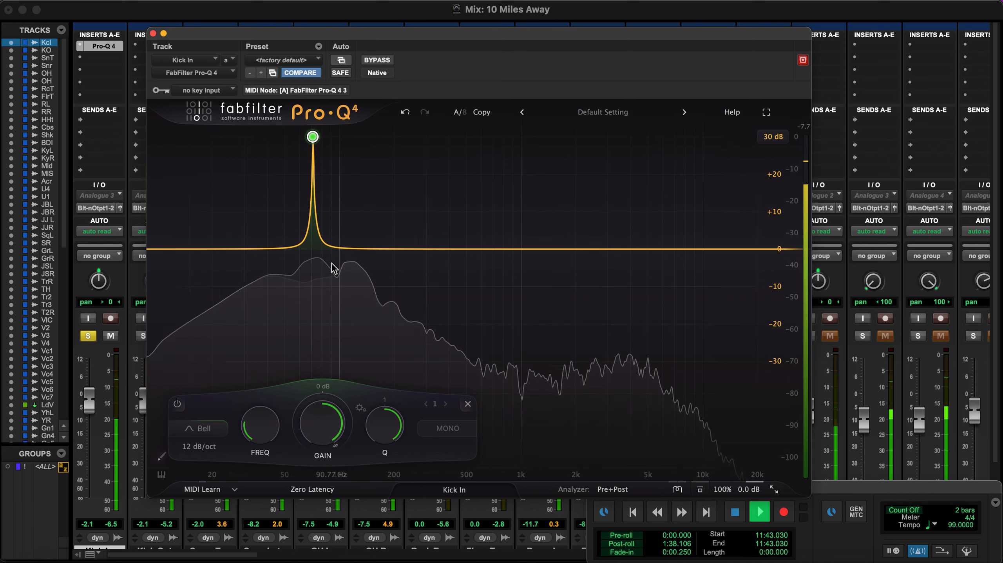
mouse_move(265, 423)
left_mouse_down()
mouse_move(254, 451)
mouse_move(255, 426)
left_mouse_up()
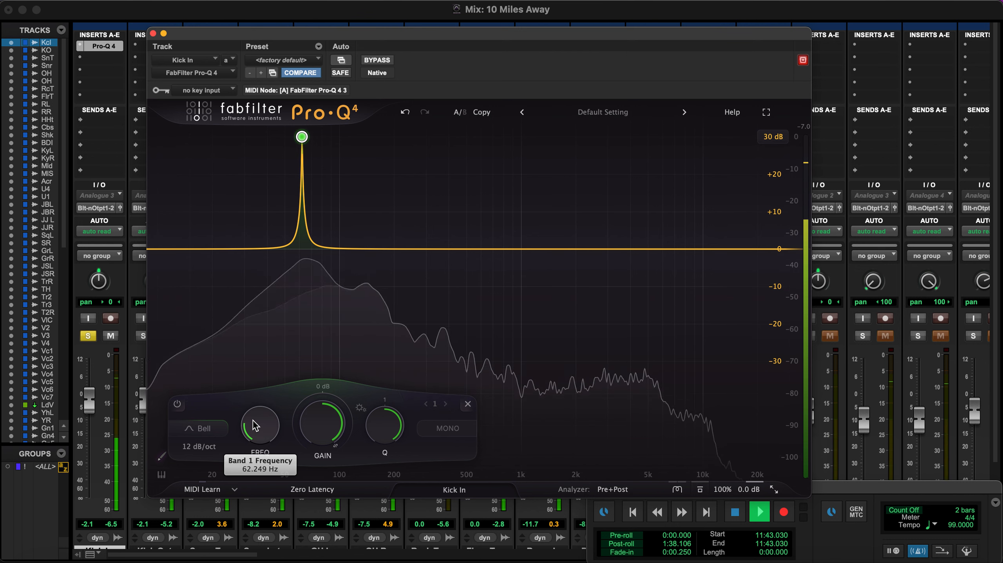
key("space")
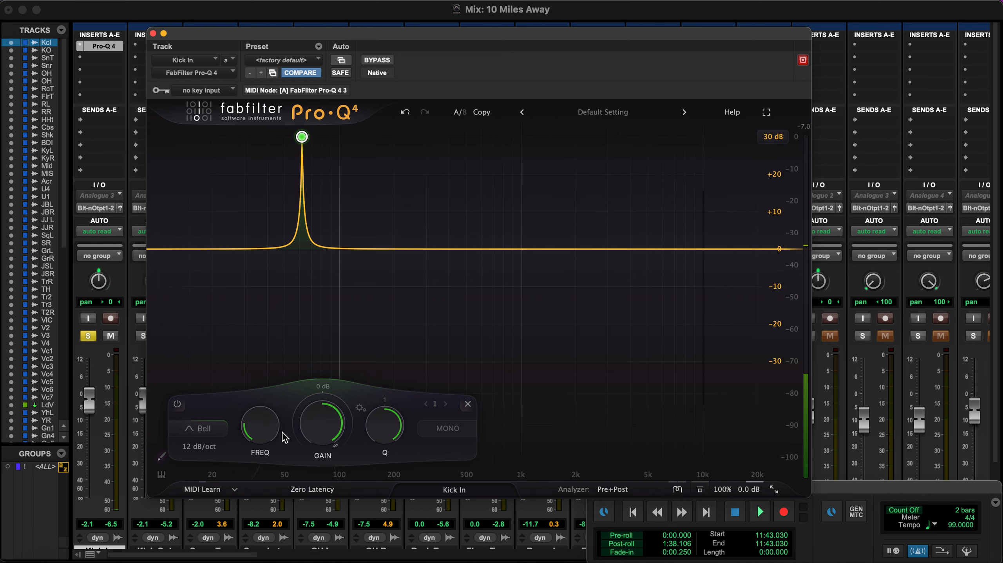
Reset the Kick In band's gain and Q, set a gentle +1.10 dB boost with Q 1.253, and close the plug-in window.
mouse_move(263, 427)
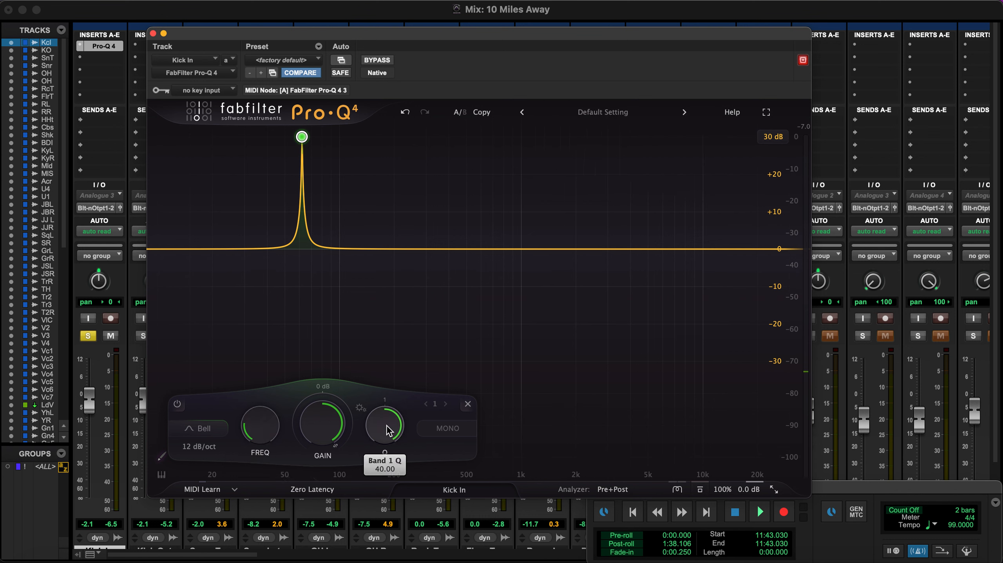
double_click(331, 425)
double_click(385, 436)
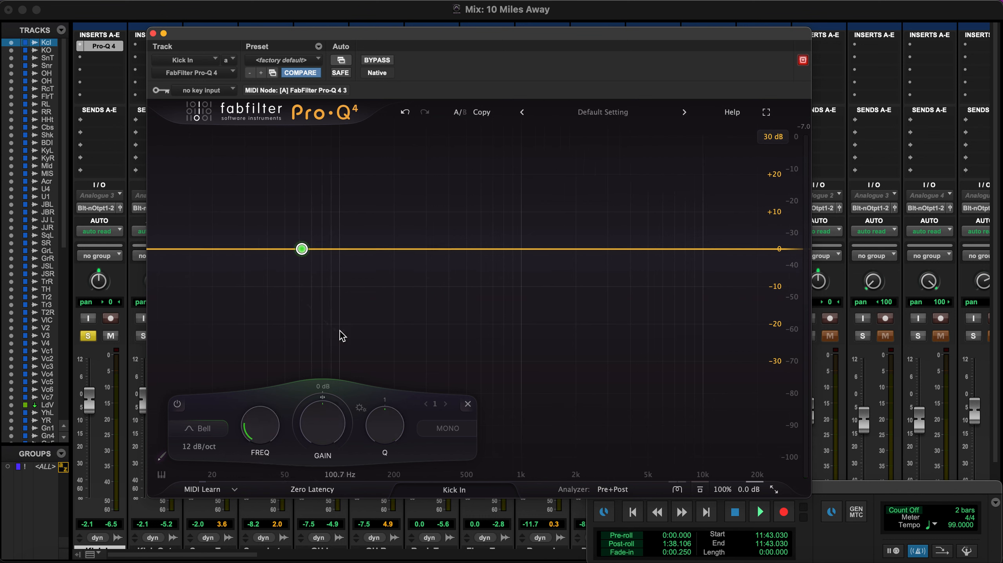
mouse_move(302, 252)
left_click_drag(304, 251, 303, 247)
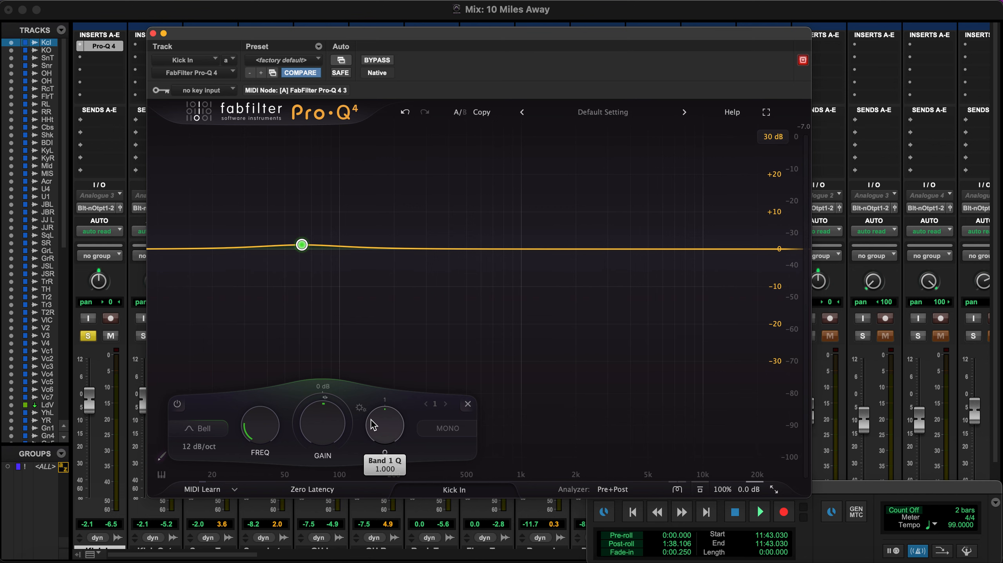
mouse_move(373, 425)
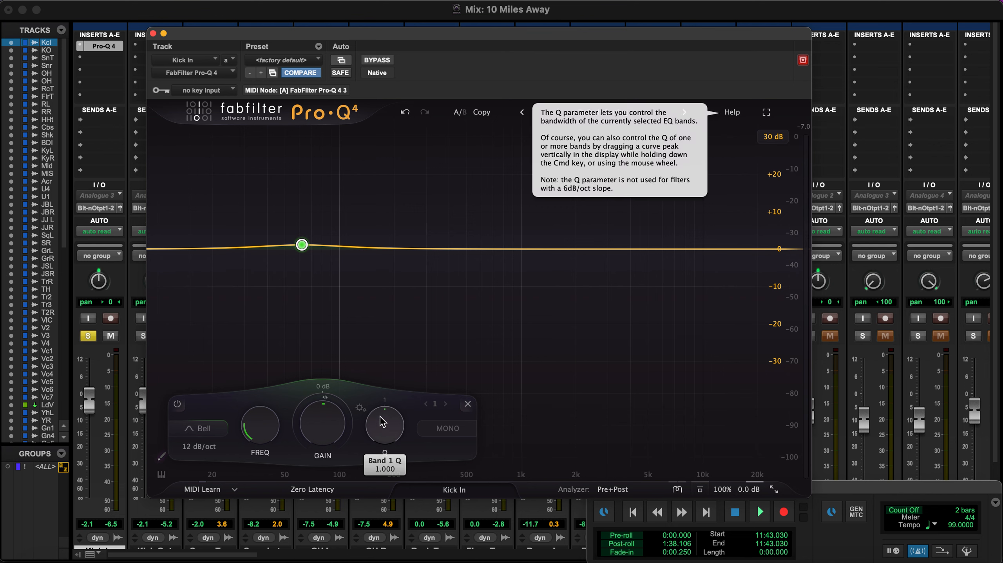
left_click_drag(383, 429, 383, 412)
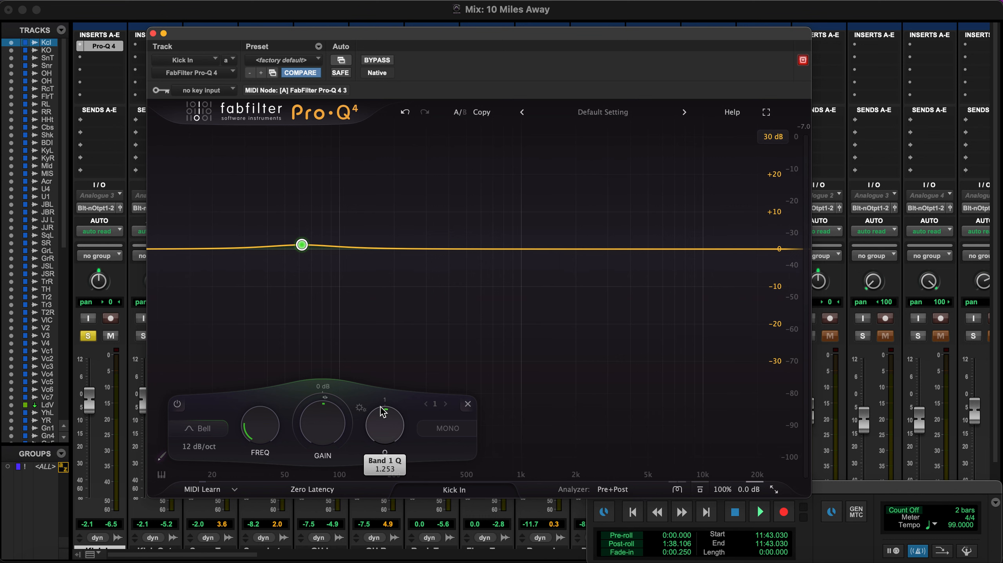
mouse_move(302, 246)
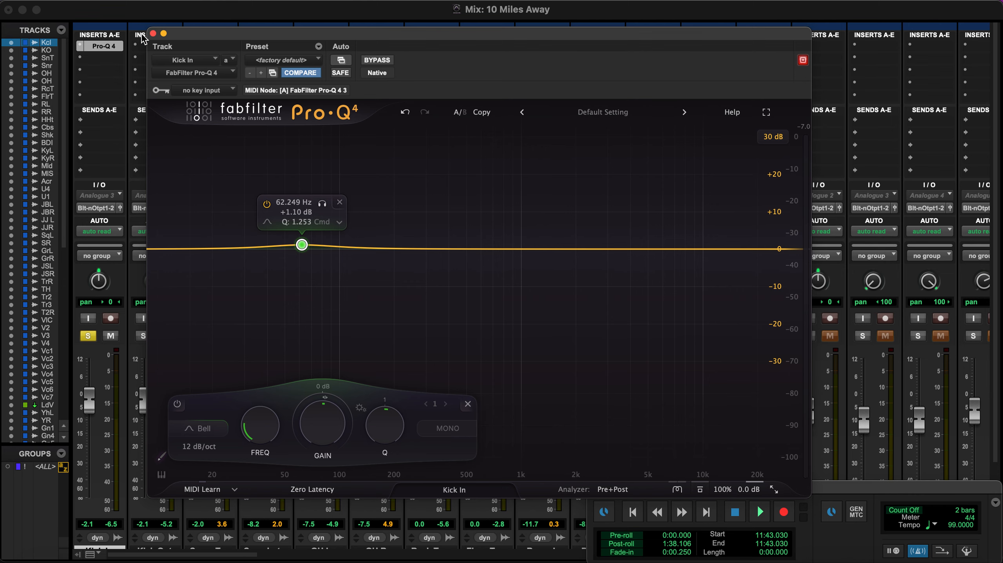
left_click(153, 33)
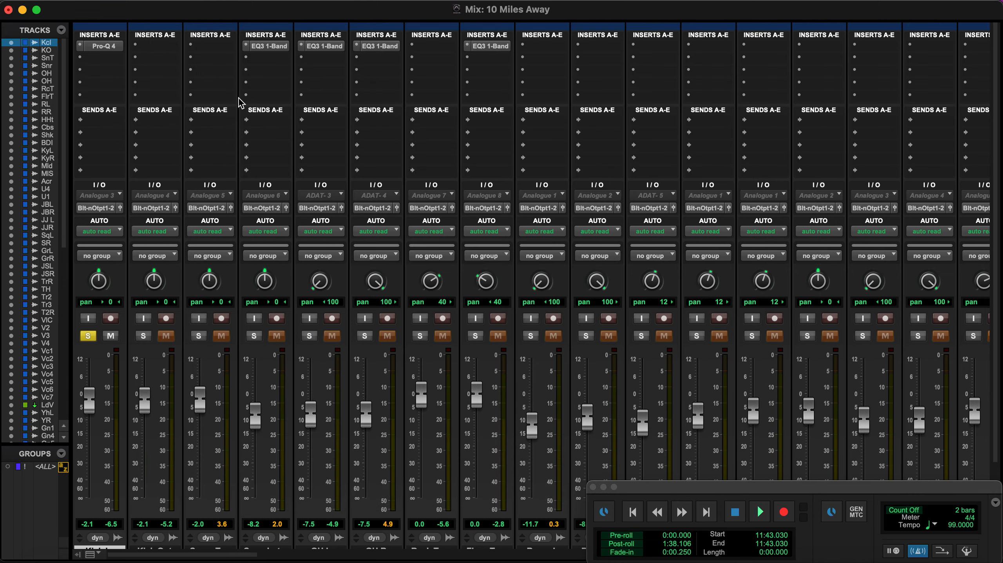
Insert FabFilter Pro-Q 4 (mono) in the first insert slot of the Bass DI track.
scroll(606, 232, "down", 4)
scroll(607, 232, "right", 3)
scroll(757, 262, "up", 3)
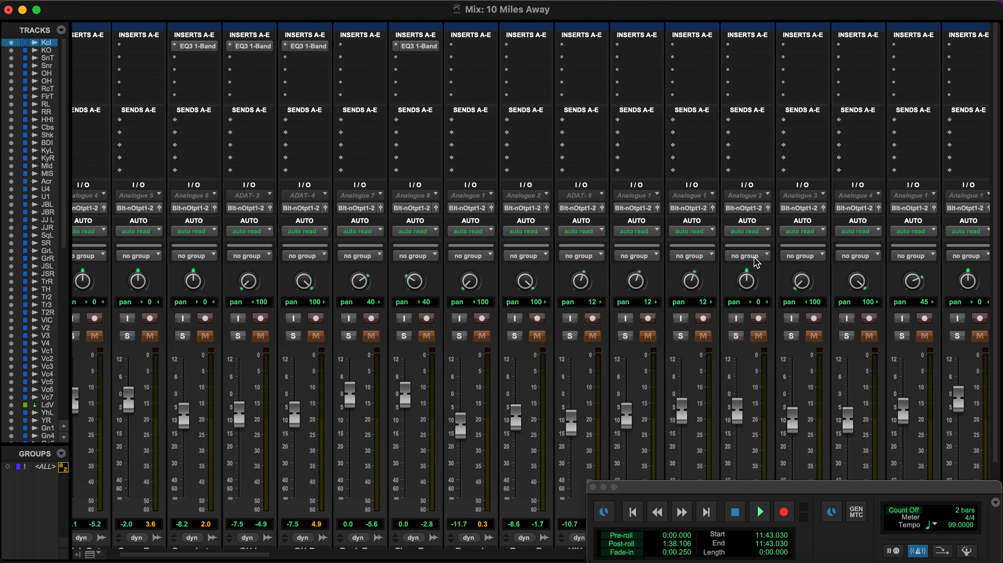
left_click(756, 49)
mouse_move(761, 45)
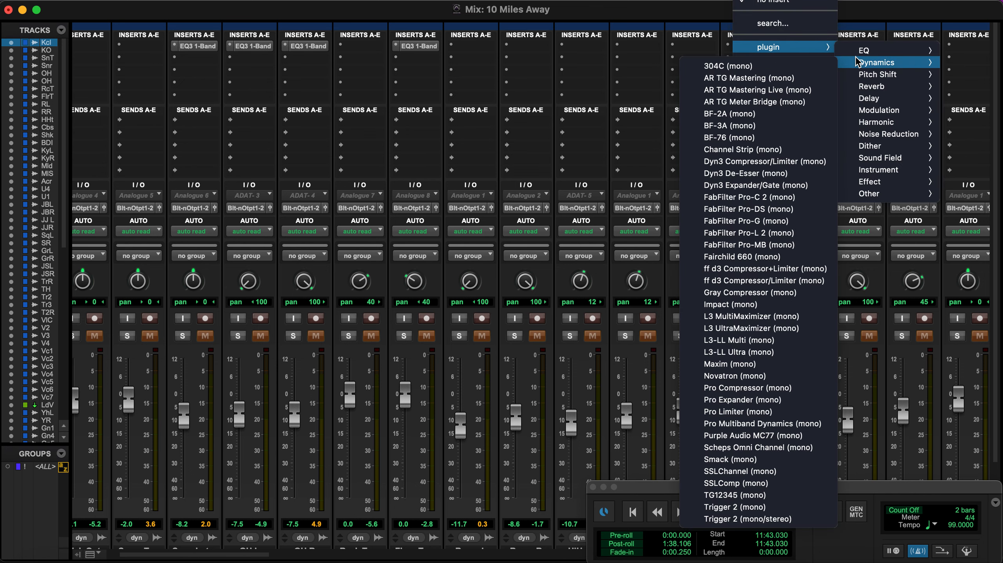
mouse_move(878, 50)
left_click(754, 170)
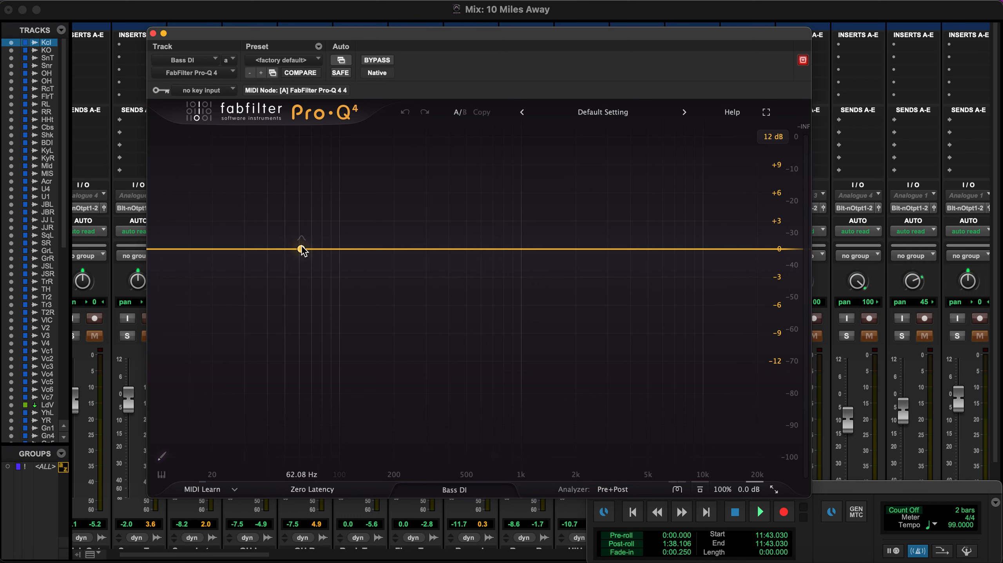
Add a narrow bell cut to the Bass DI EQ at 62.233 Hz, -1.86 dB, Q 11.86, and close the plug-in window.
left_click_drag(302, 250, 303, 257)
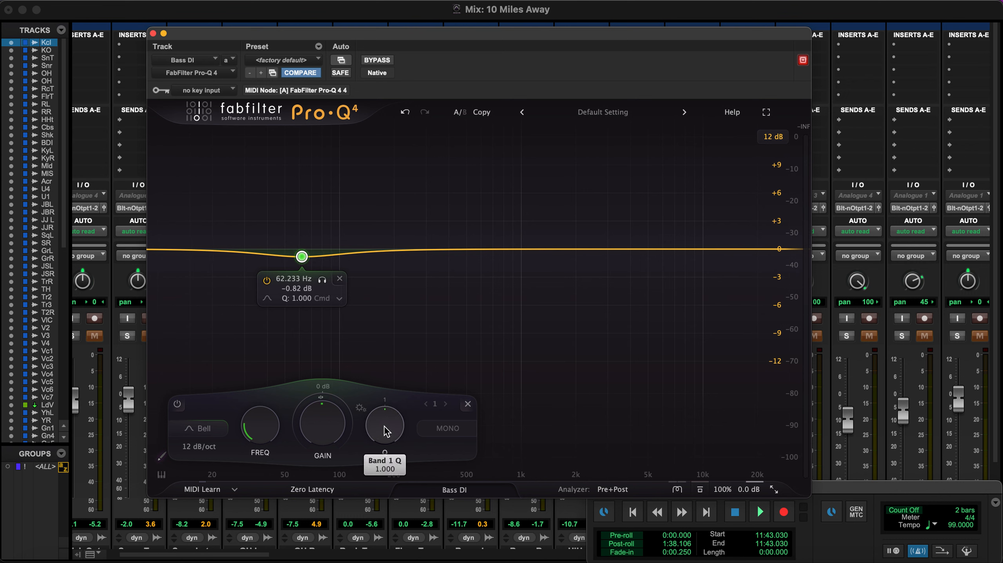
left_click_drag(385, 425, 378, 386)
left_click_drag(336, 417, 335, 454)
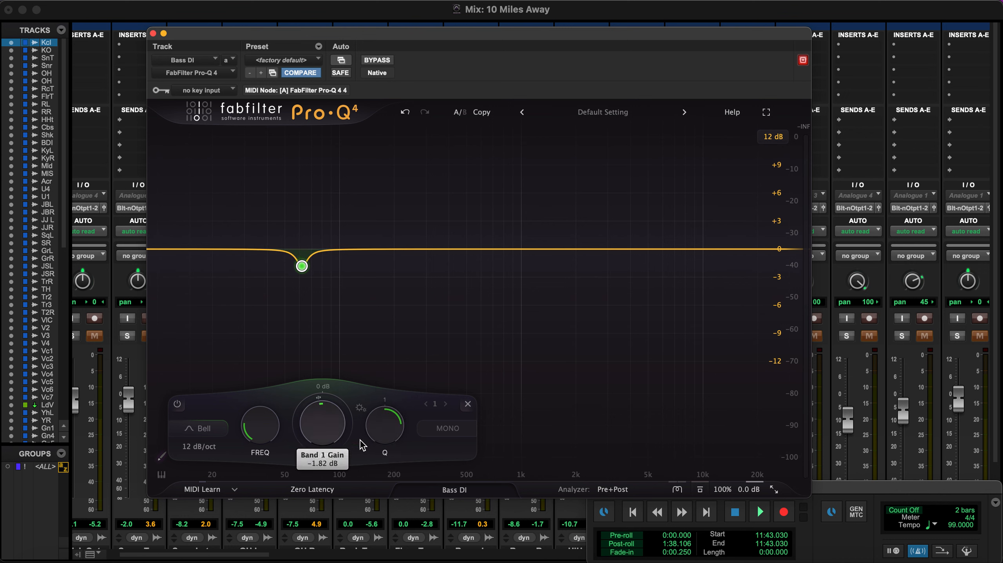
mouse_move(389, 433)
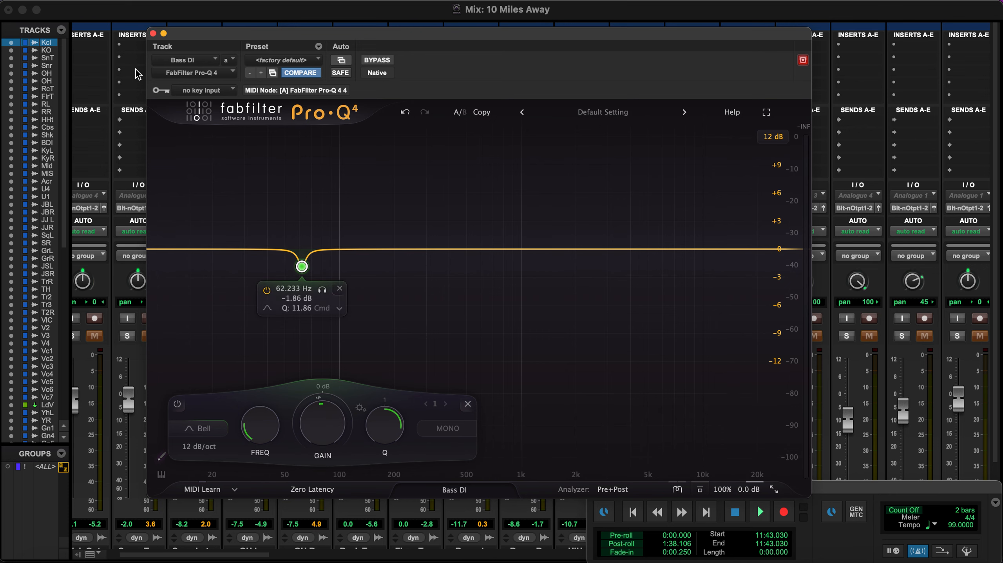
left_click(154, 33)
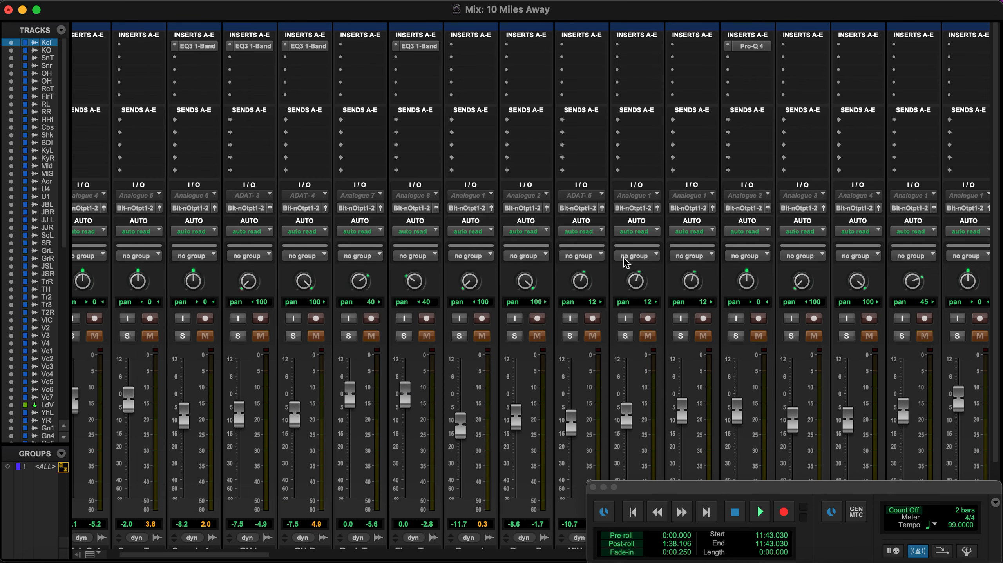
Solo the Bass DI track.
scroll(626, 263, "down", 3)
left_click(735, 261)
scroll(735, 263, "up", 3)
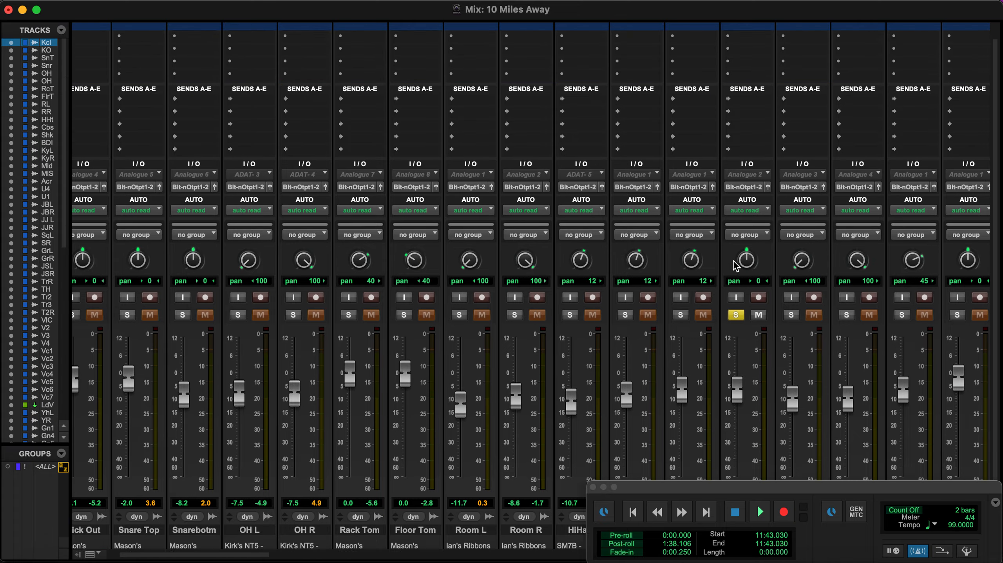
Play back the soloed Kick In and Bass DI tracks together and stop playback.
scroll(321, 146, "left", 2)
scroll(321, 145, "down", 1)
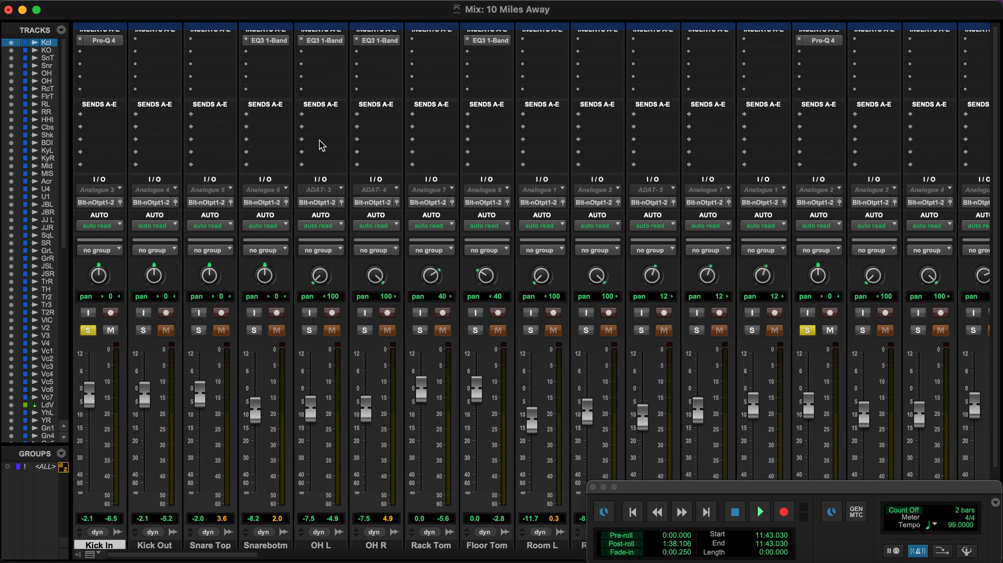
key("space")
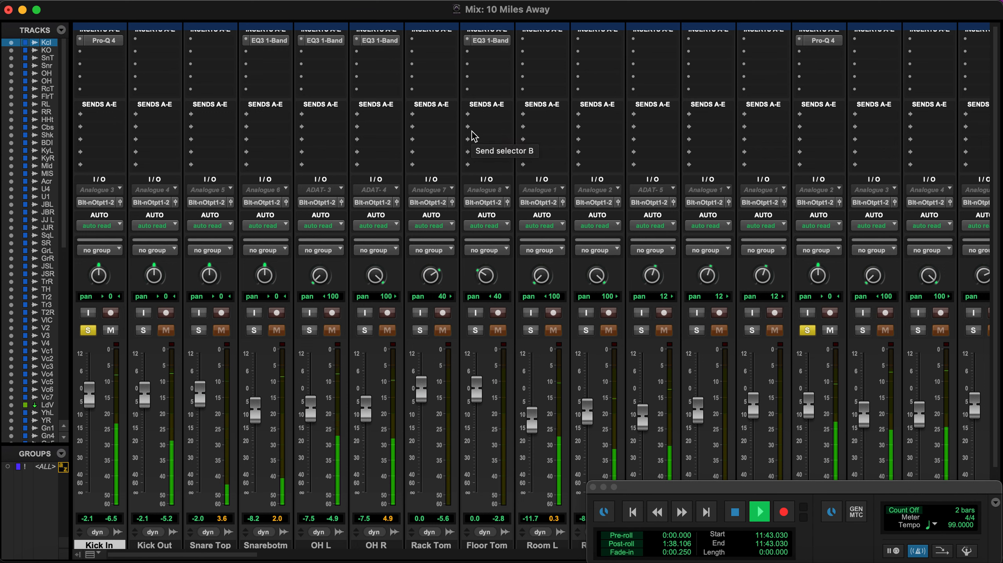
key("space")
During playback, add a bell boost to the Bass DI EQ at 159.14 Hz, +0.61 dB, Q 2.579; close the plug-in window and stop playback.
scroll(684, 88, "up", 1)
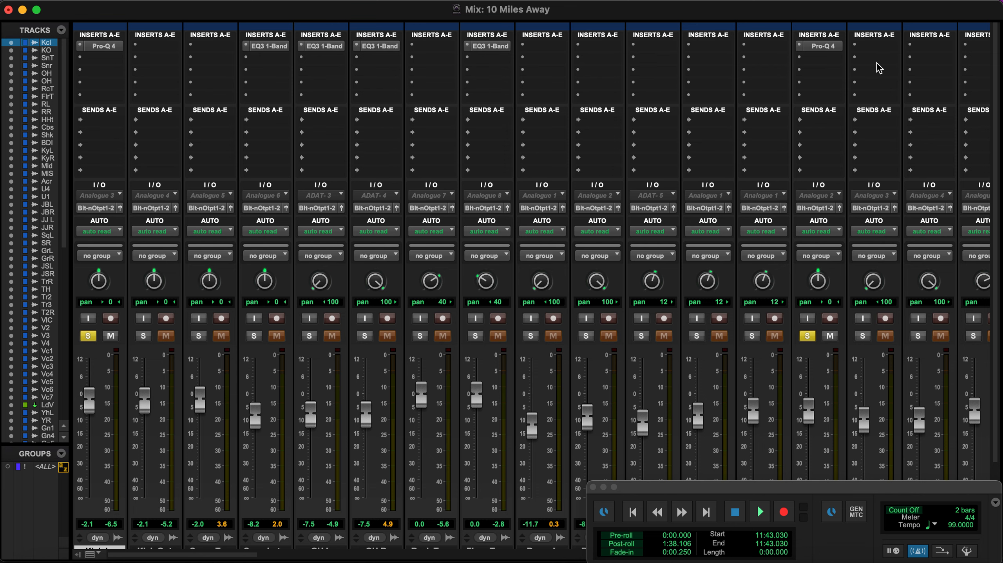
left_click(830, 48)
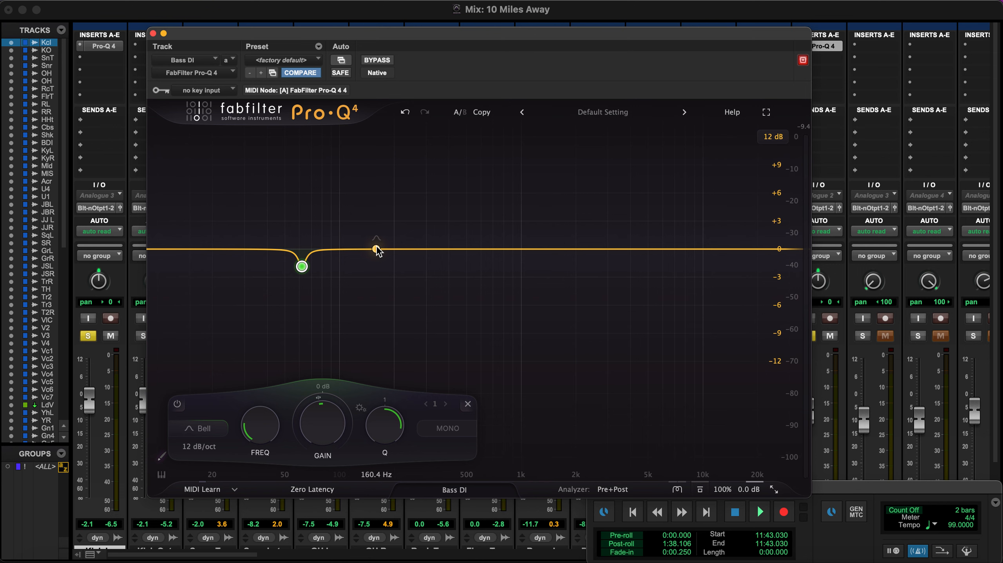
key("space")
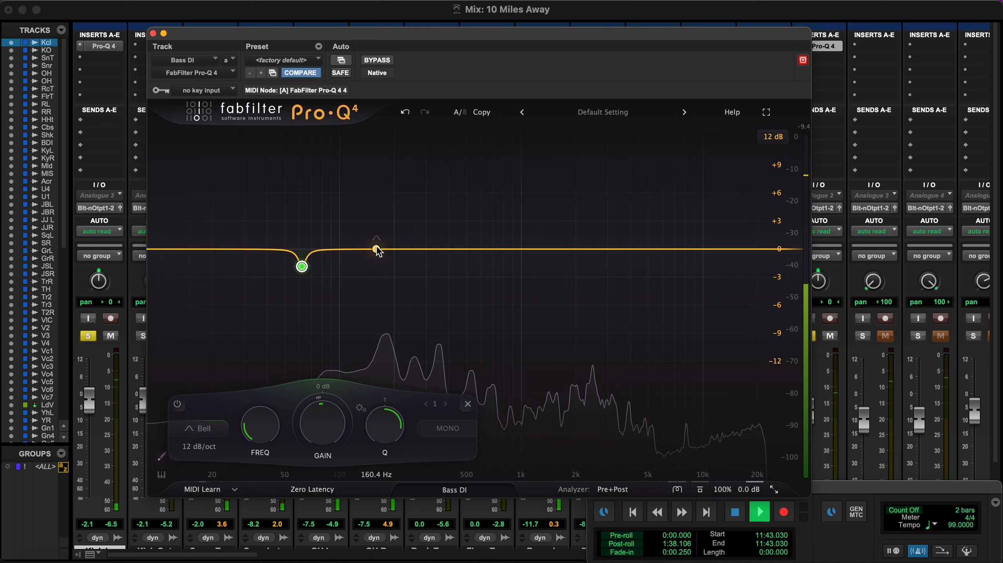
left_click(377, 250)
mouse_move(377, 249)
left_mouse_down()
mouse_move(376, 235)
mouse_move(351, 234)
mouse_move(377, 236)
mouse_move(503, 149)
mouse_move(369, 149)
mouse_move(376, 243)
left_mouse_up()
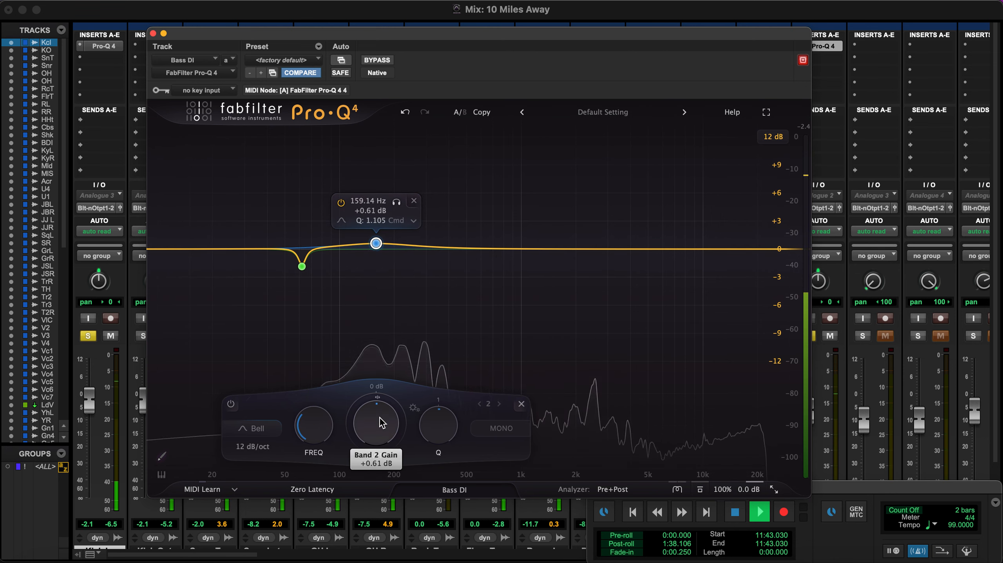
left_click_drag(440, 431, 435, 409)
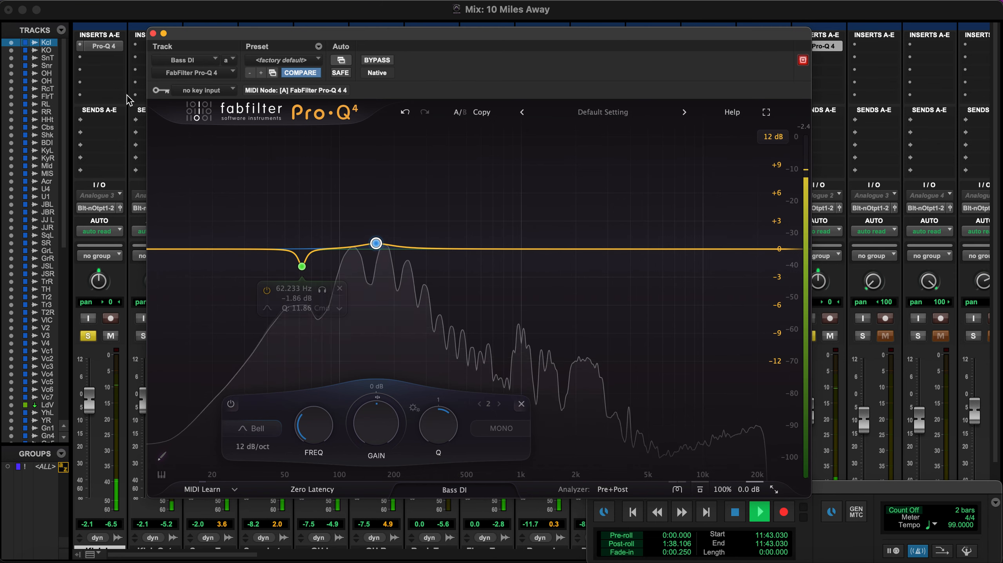
left_click(153, 33)
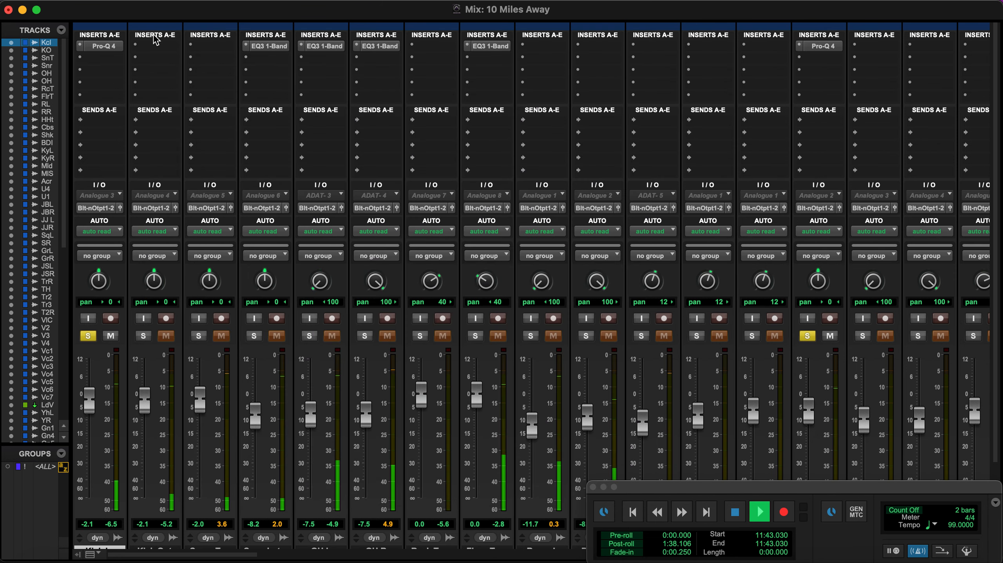
key("space")
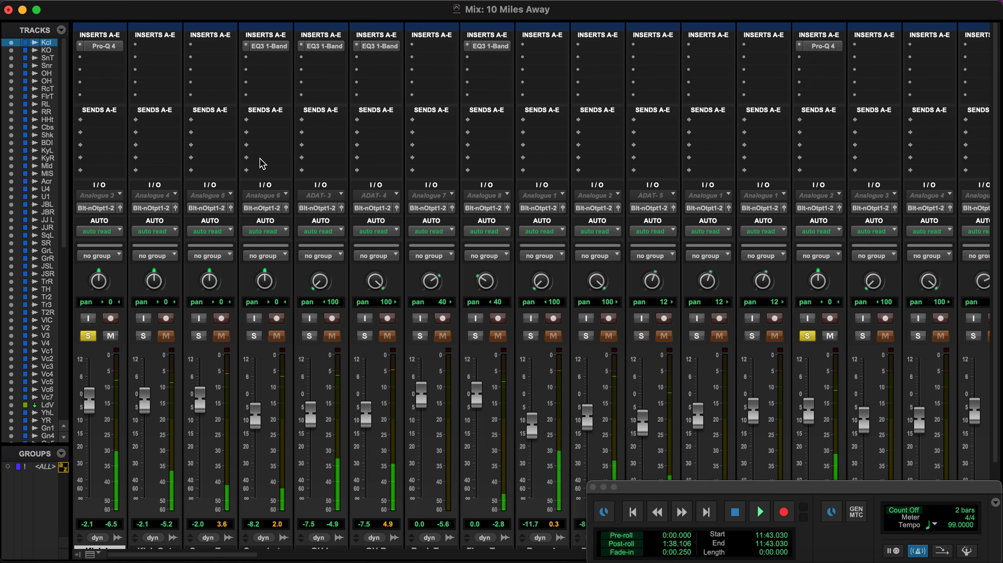
Add a narrow bell cut to the Kick In EQ at 158.08 Hz, -5.67 dB, matching the Bass DI boost frequency, and close the plug-in window.
left_click(108, 46)
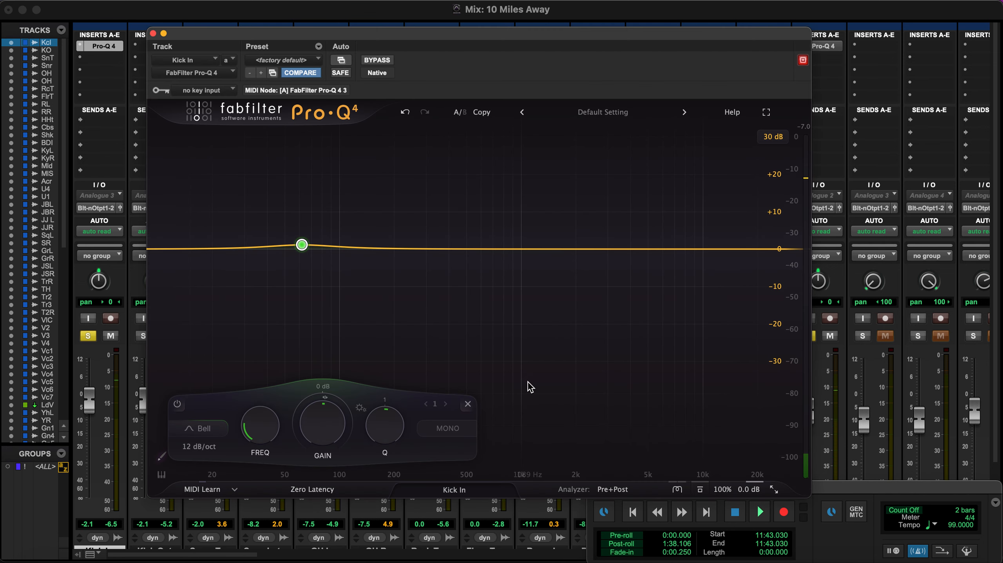
left_click(834, 47)
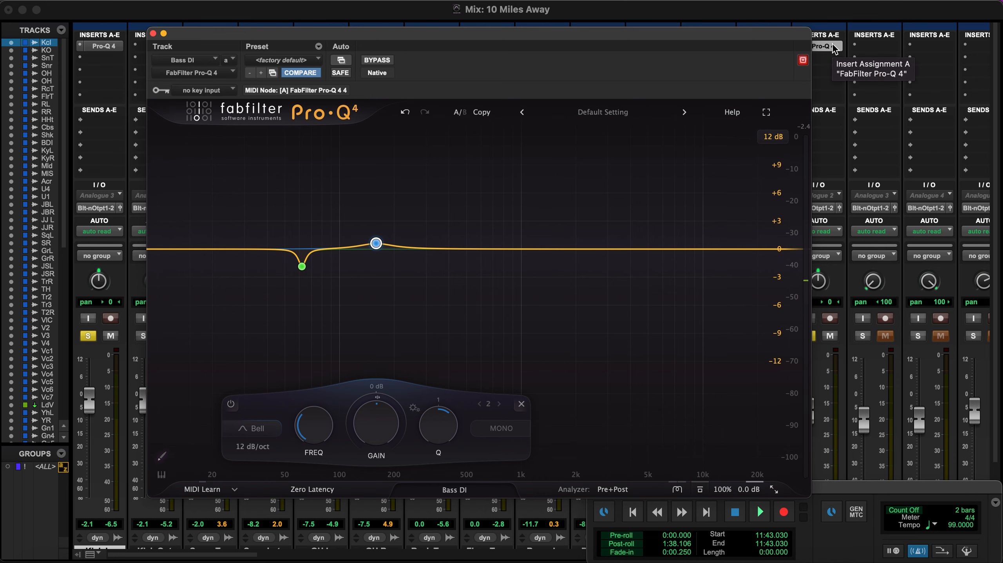
mouse_move(376, 241)
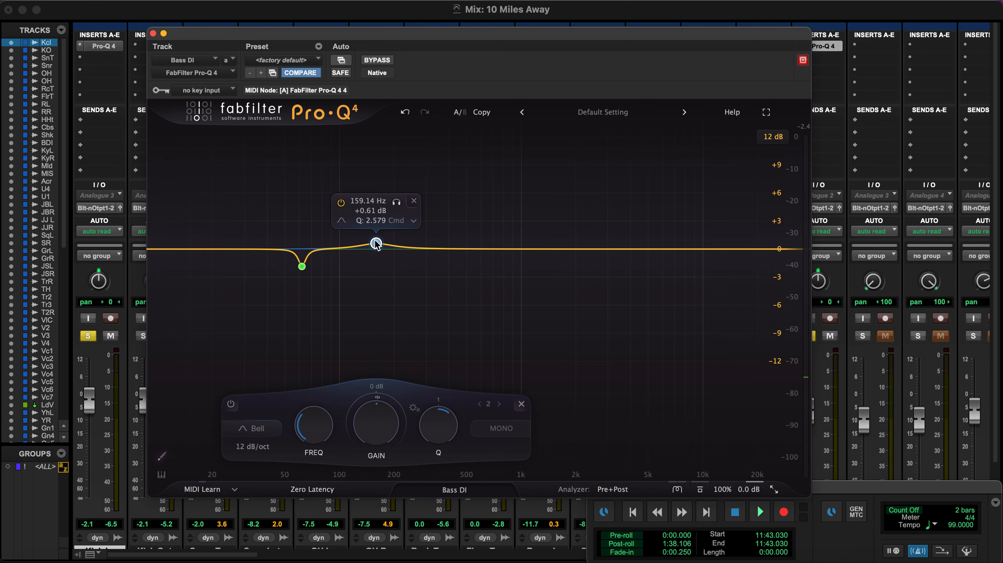
left_click(153, 33)
left_click(104, 46)
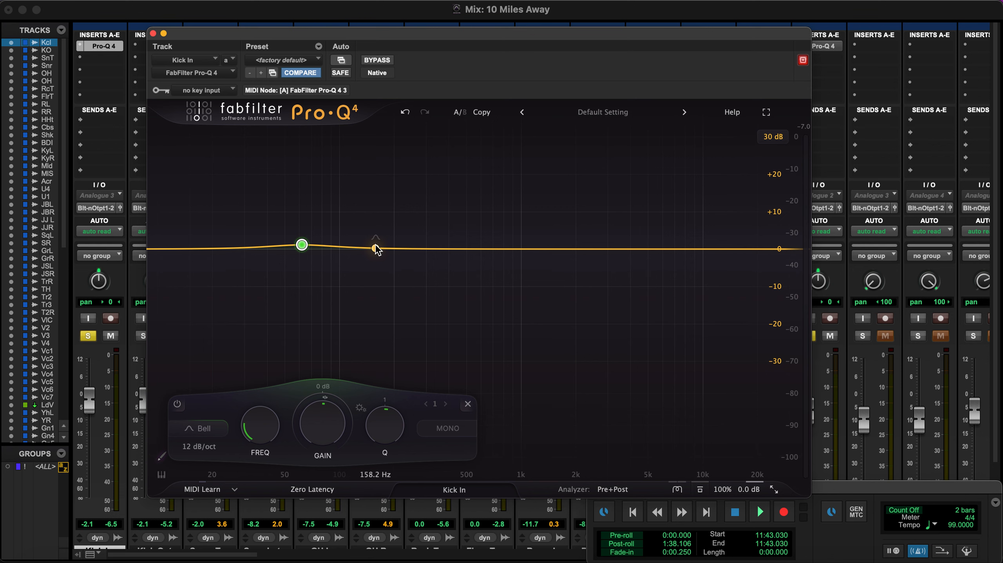
left_click_drag(376, 249, 375, 260)
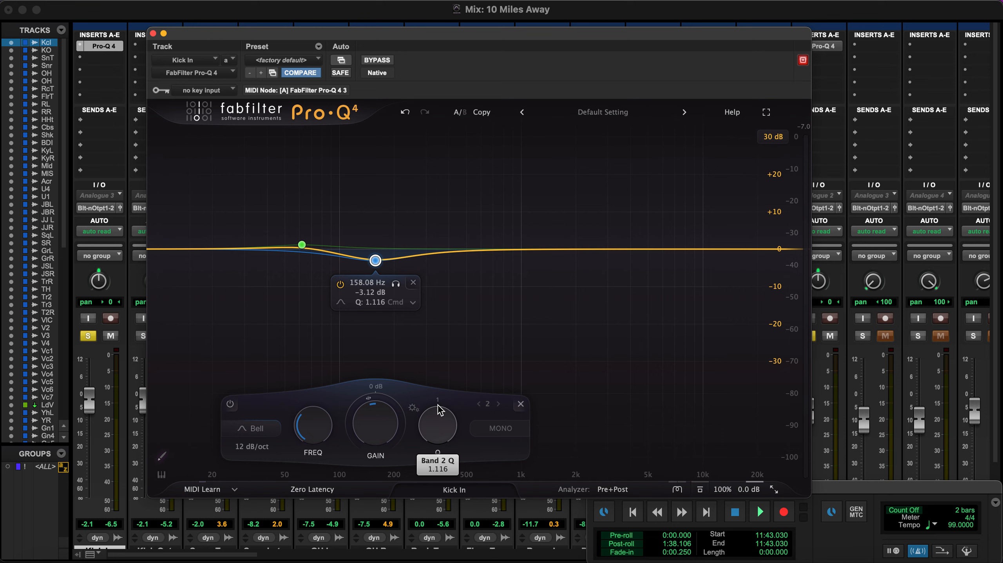
left_click_drag(432, 415, 434, 371)
left_click_drag(378, 421, 380, 449)
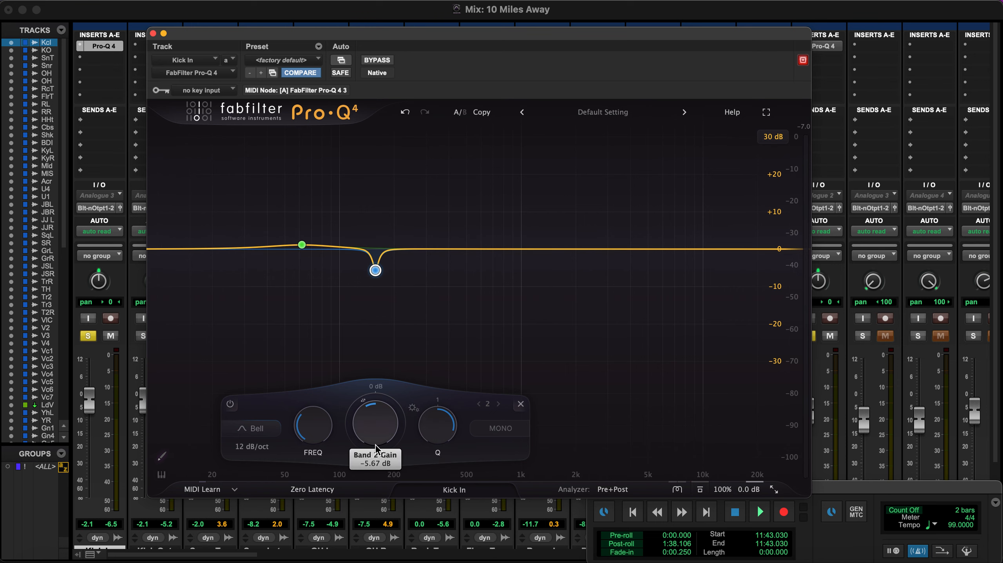
left_click(153, 33)
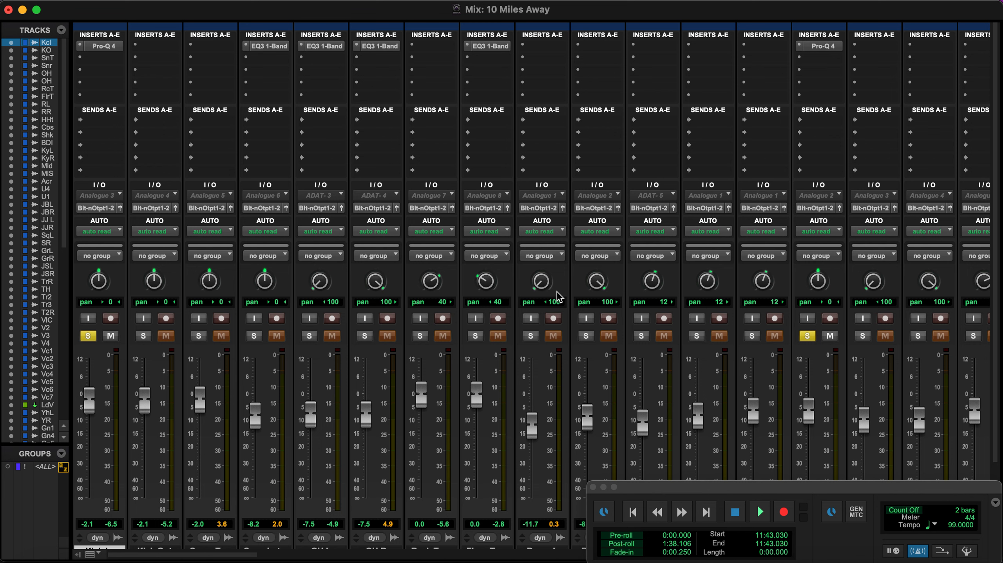
Audition the soloed kick and bass together, and clear all solos to audition the full mix.
key("space")
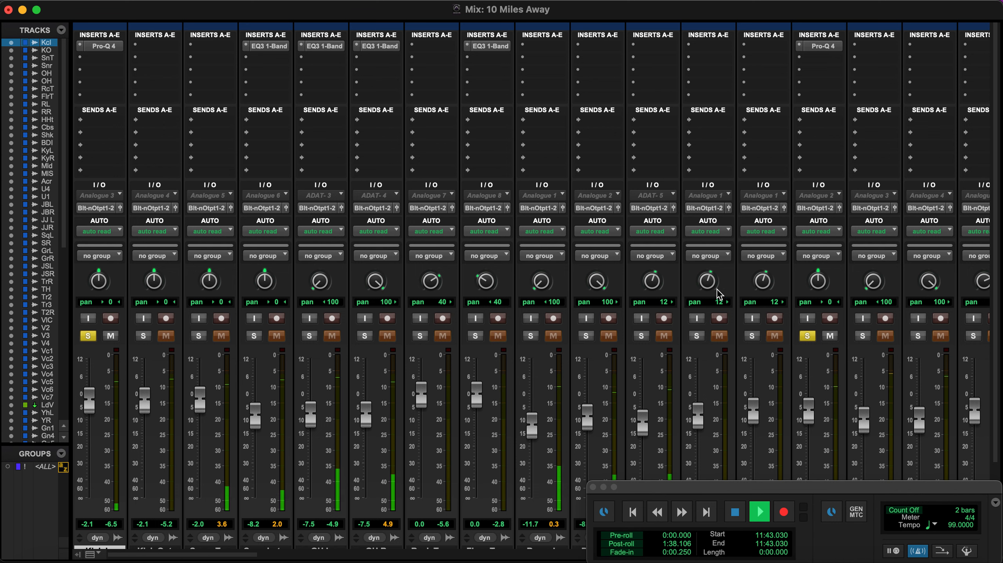
key("space")
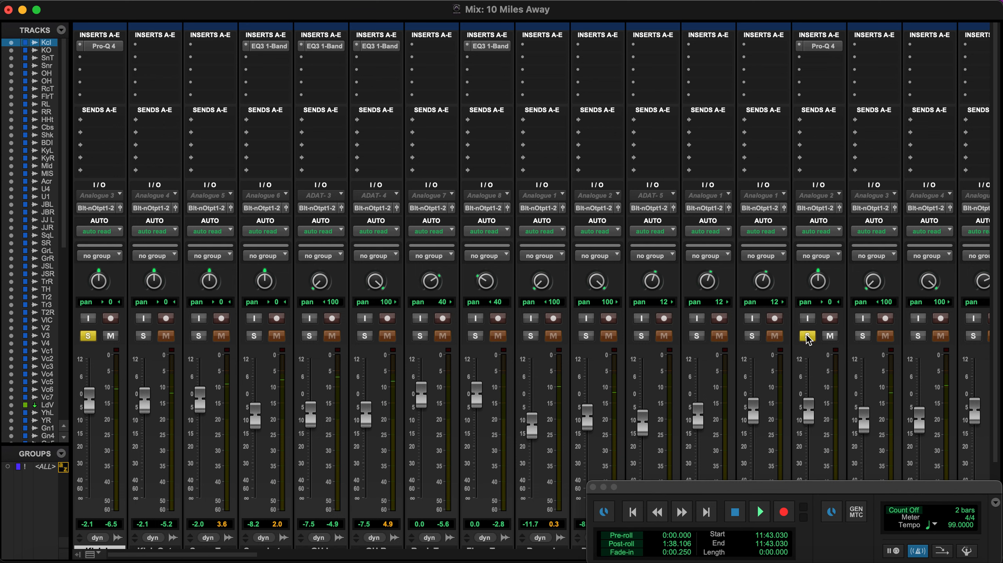
left_click(807, 336, "alt")
key("space")
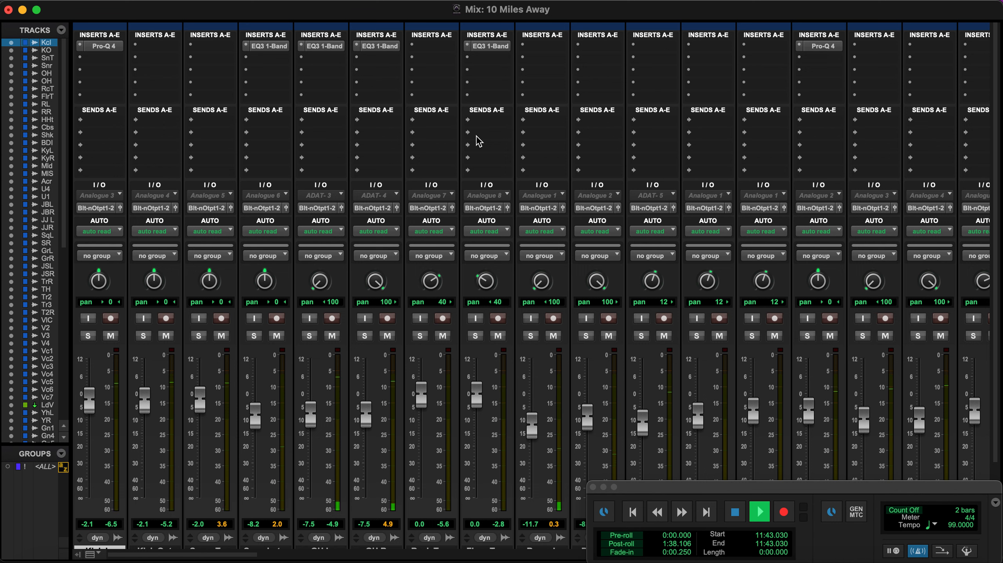
key("space")
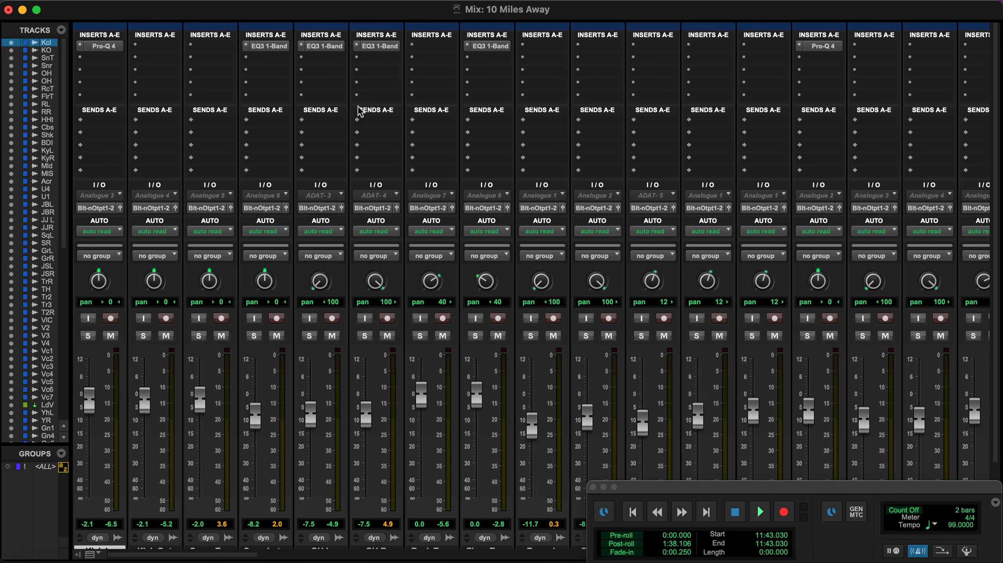
scroll(359, 113, "down", 2)
scroll(364, 114, "up", 2)
scroll(486, 138, "down", 4)
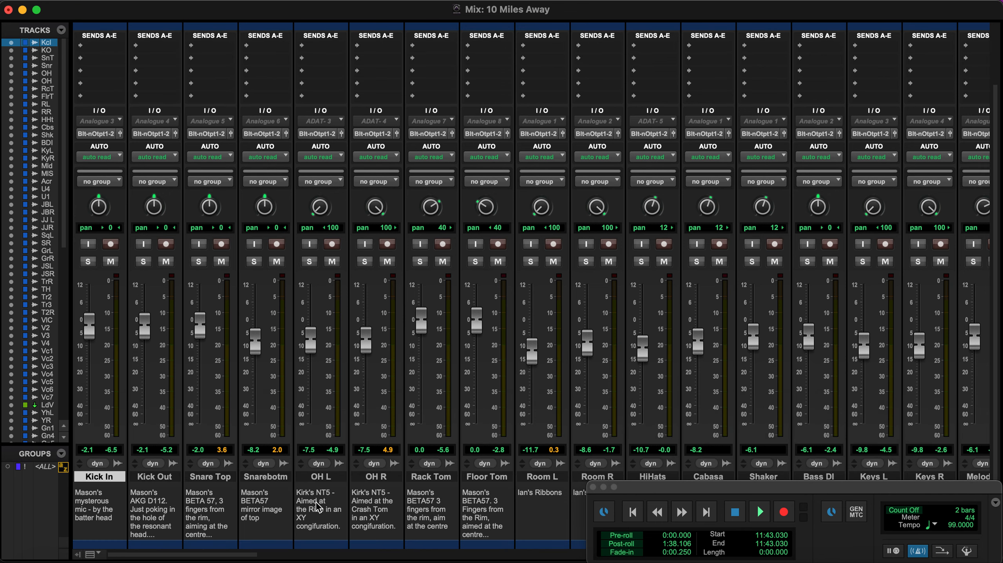
scroll(339, 394, "up", 4)
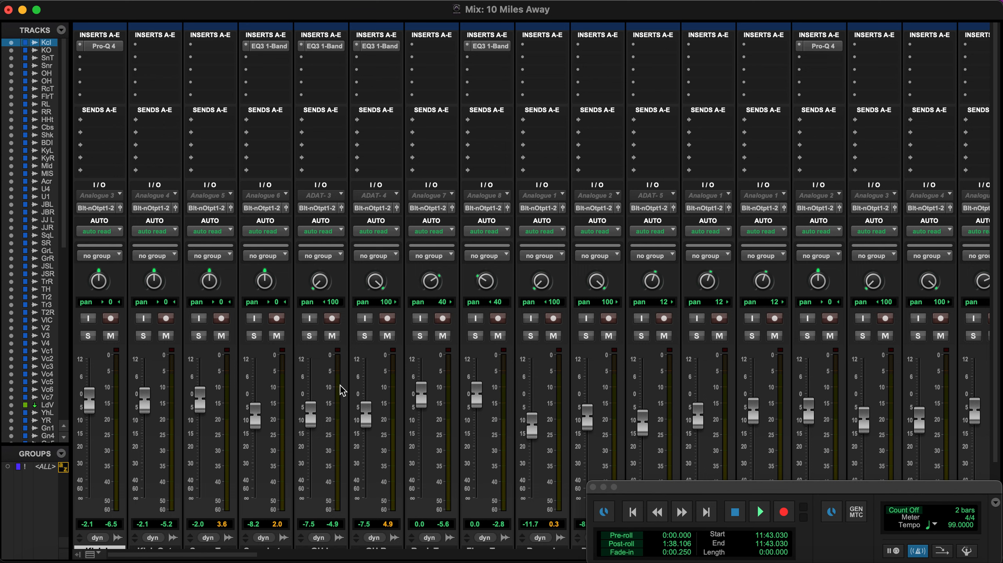